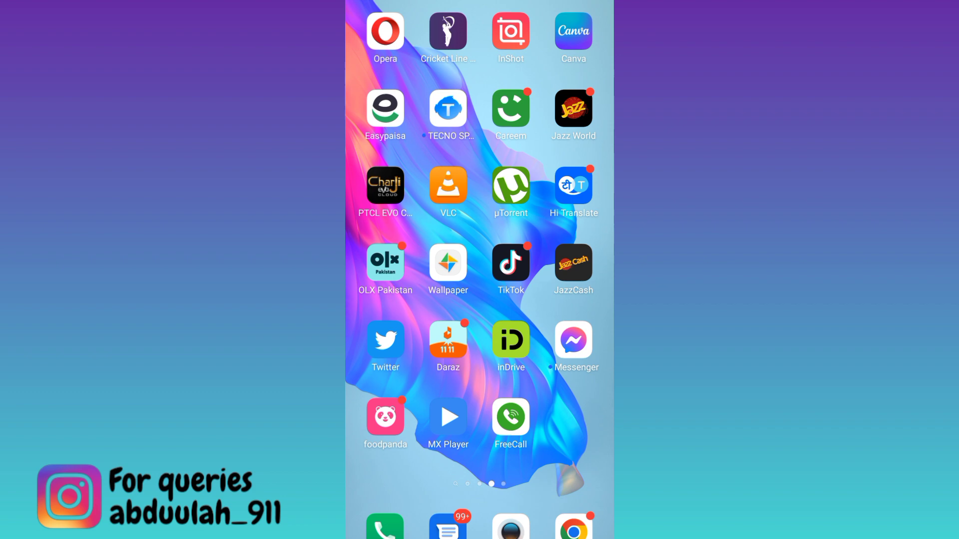
- Launch Facebook from the home screen and reach Settings' Your Facebook information section
left_click_drag(404, 270, 569, 270)
left_click(446, 112)
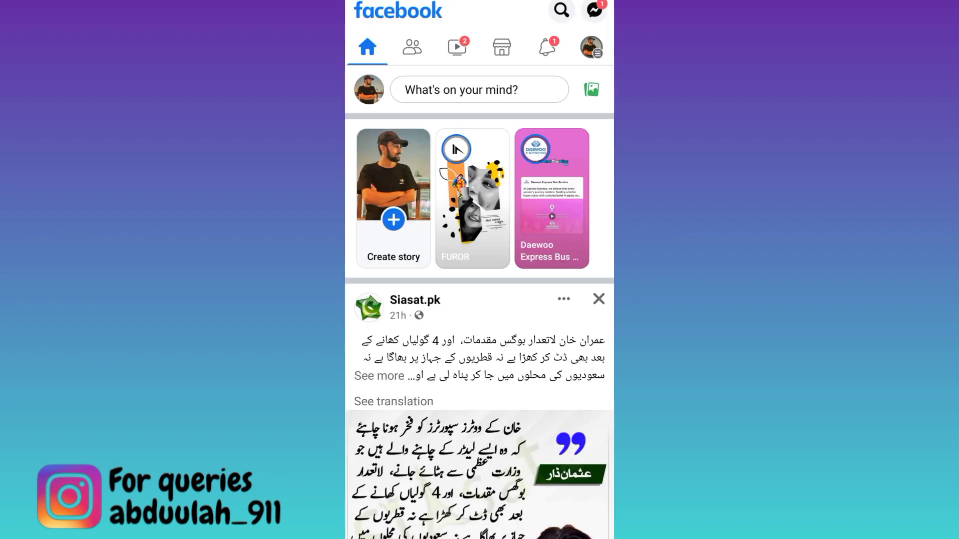
left_click(590, 47)
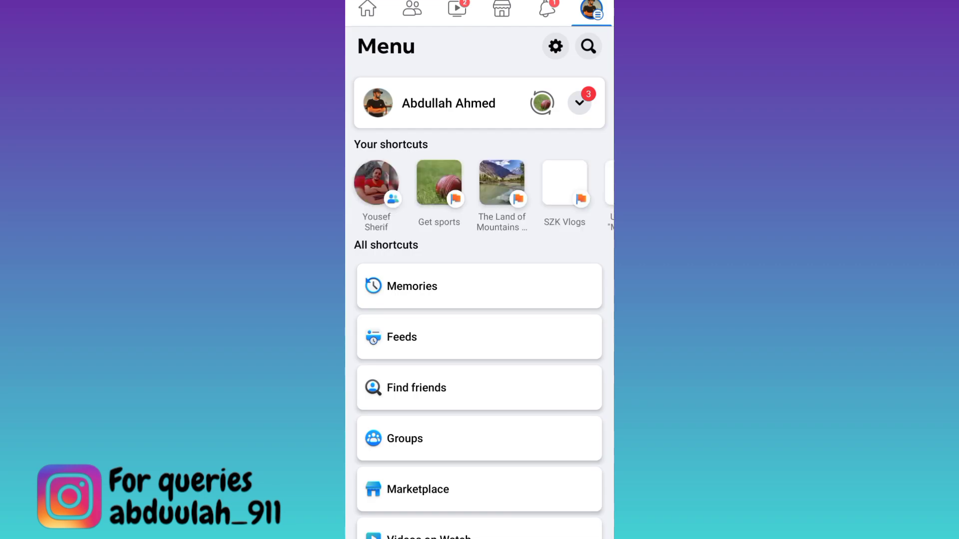
left_click(555, 46)
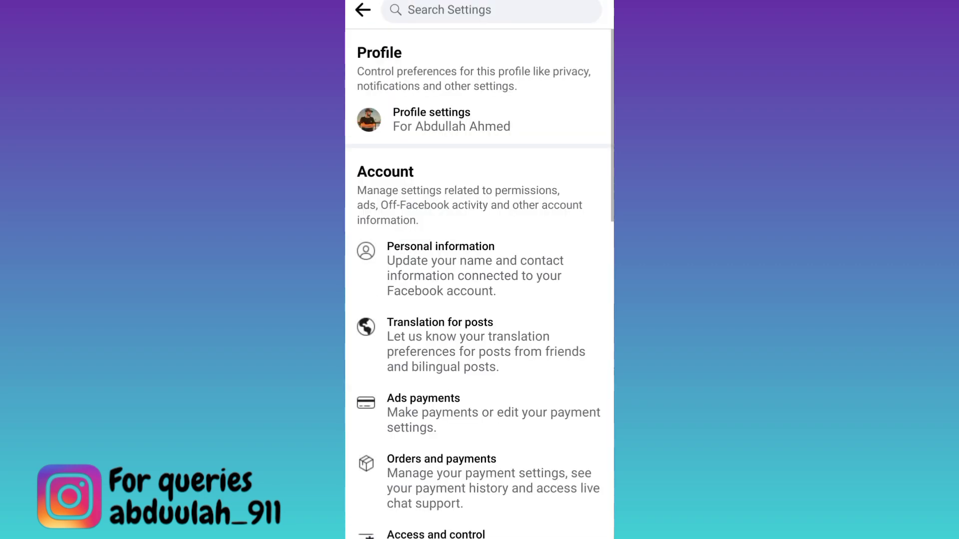
left_click(432, 119)
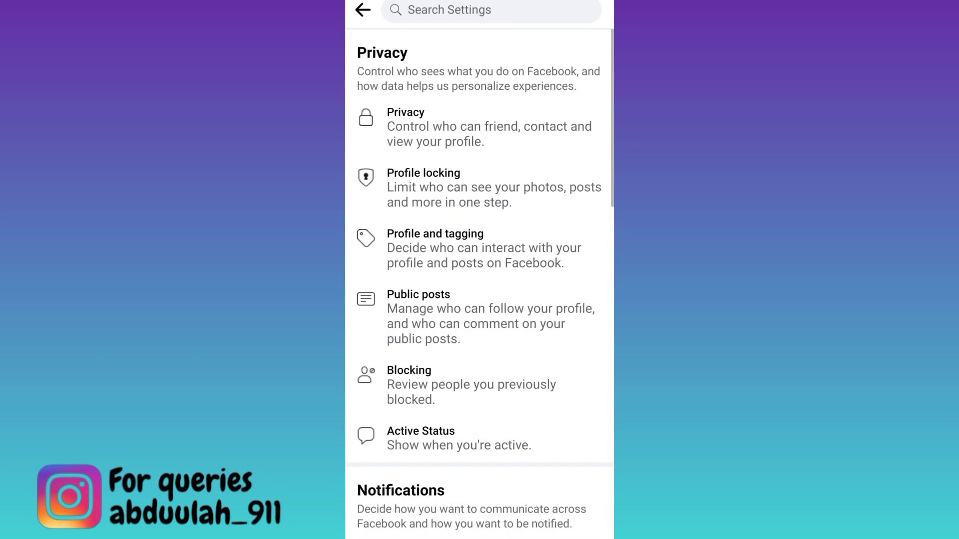
scroll(480, 283, "down", 1)
scroll(479, 285, "down", 2)
scroll(480, 284, "down", 3)
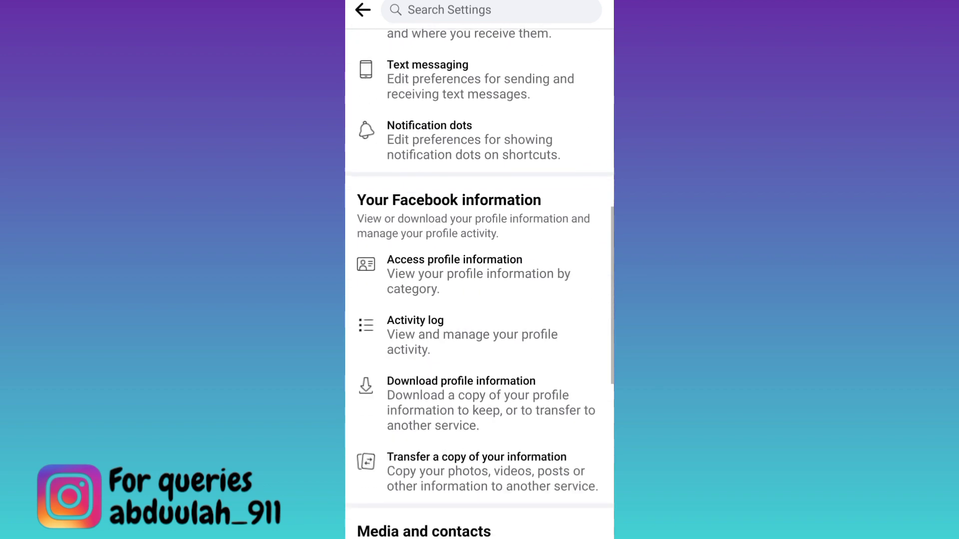
scroll(479, 284, "down", 3)
scroll(479, 284, "down", 1)
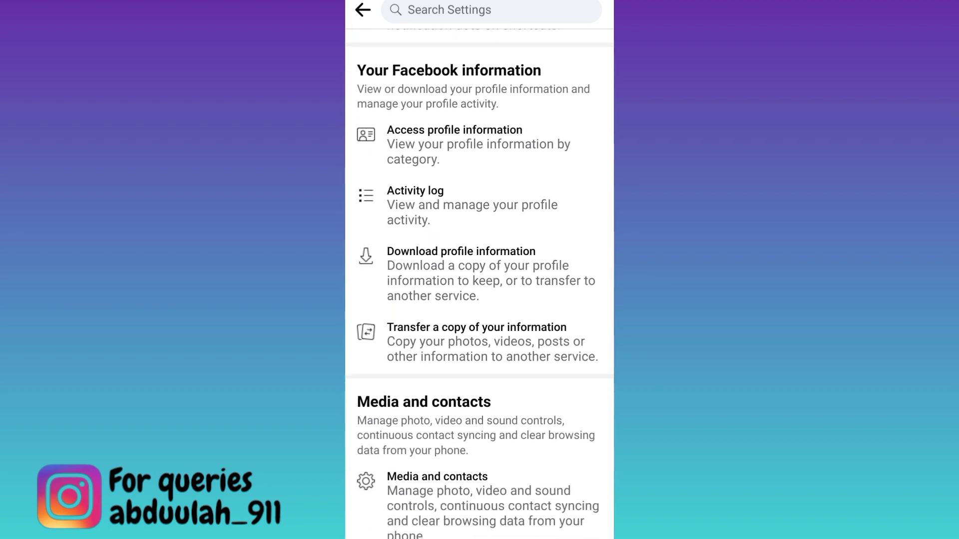
- In Activity log, open the Categories filter and expand Connections
left_click(415, 203)
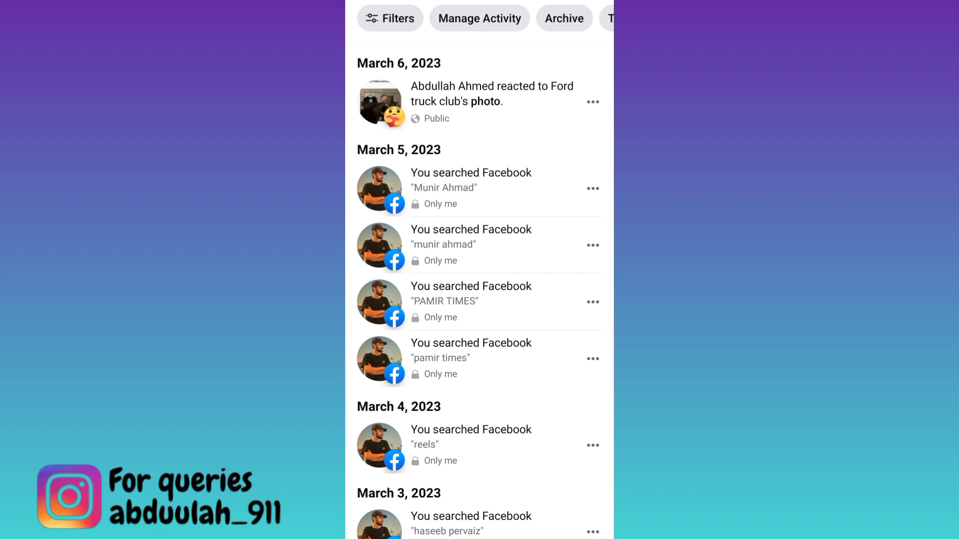
left_click(390, 18)
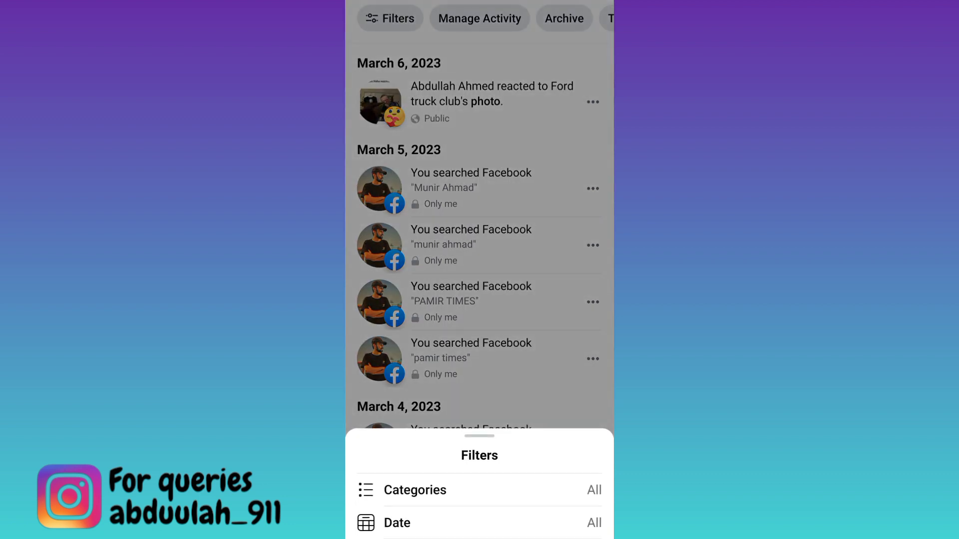
left_click(415, 490)
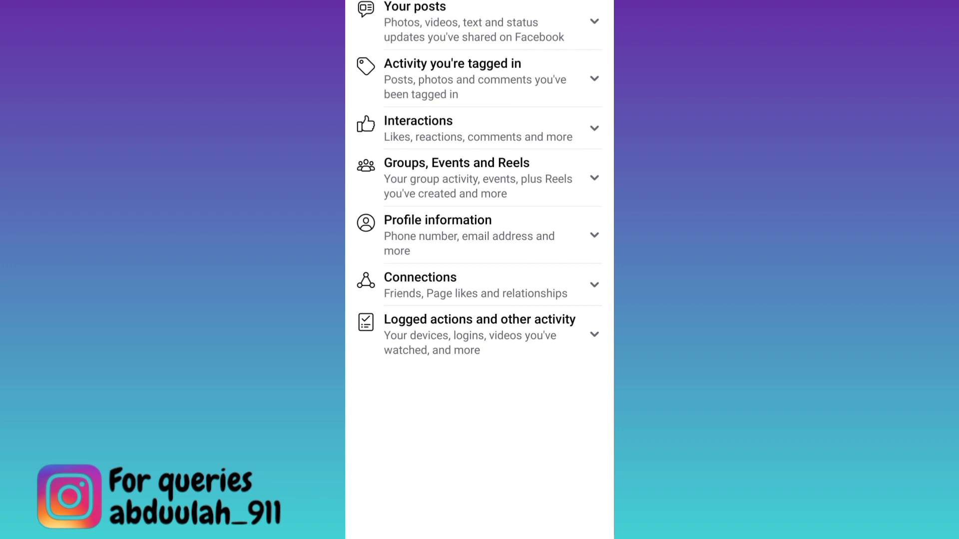
left_click(419, 285)
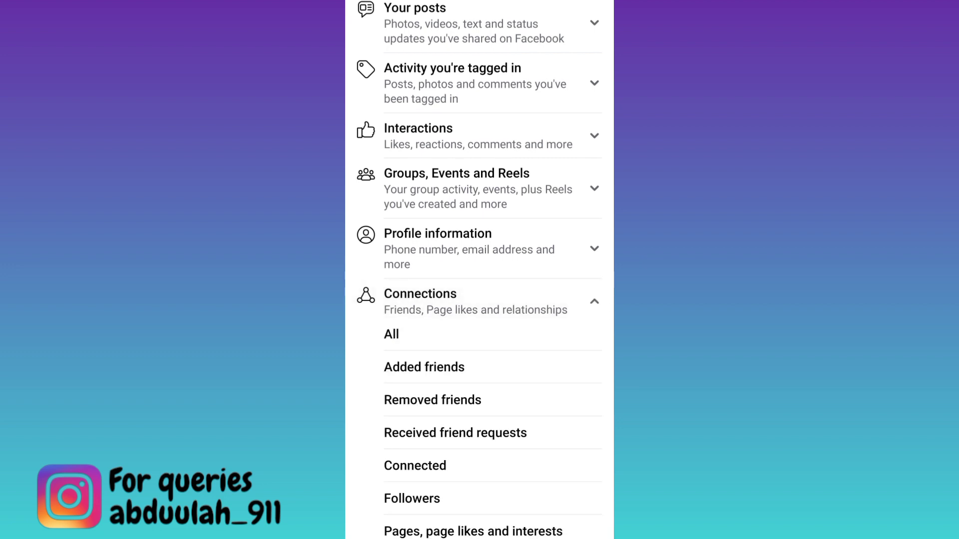
scroll(479, 270, "down", 3)
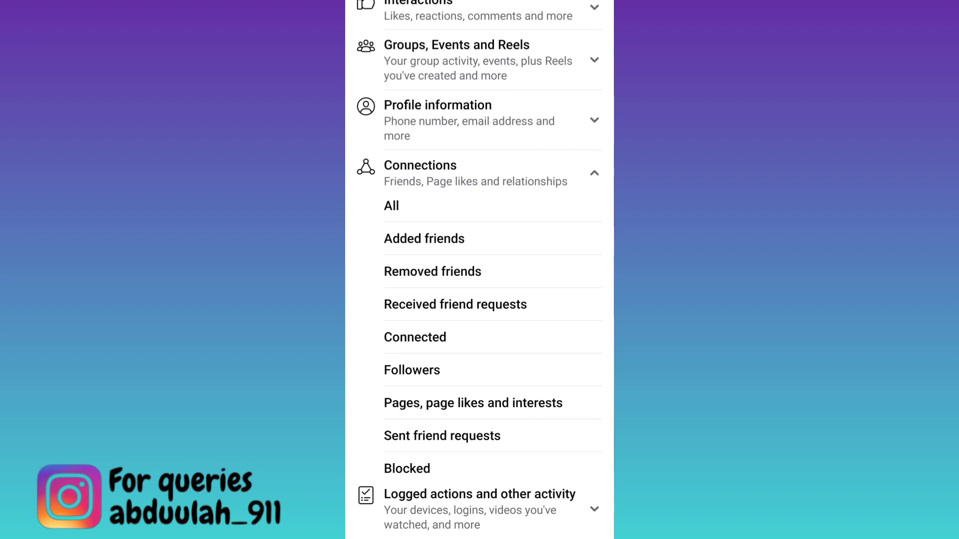
- Choose Sent friend requests under Connections as the activity log filter
left_click(442, 435)
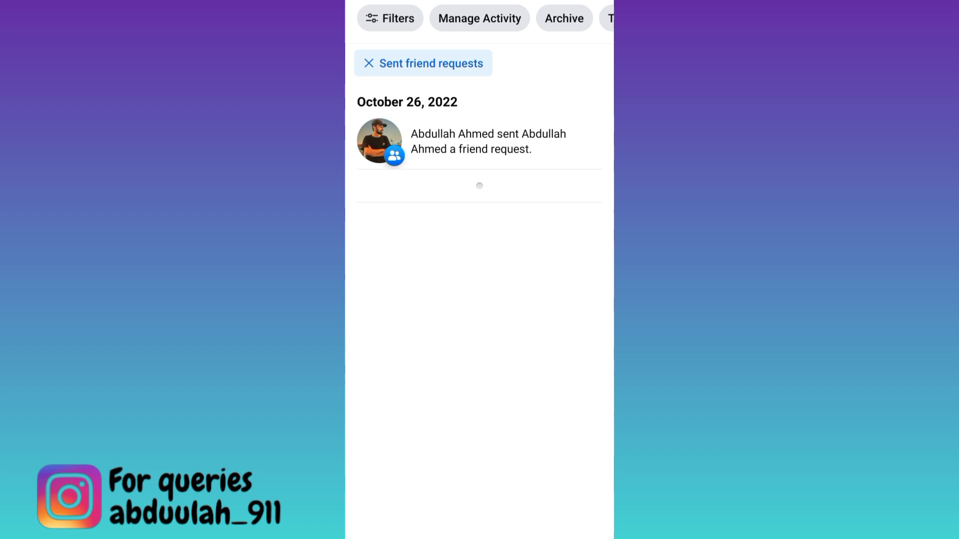